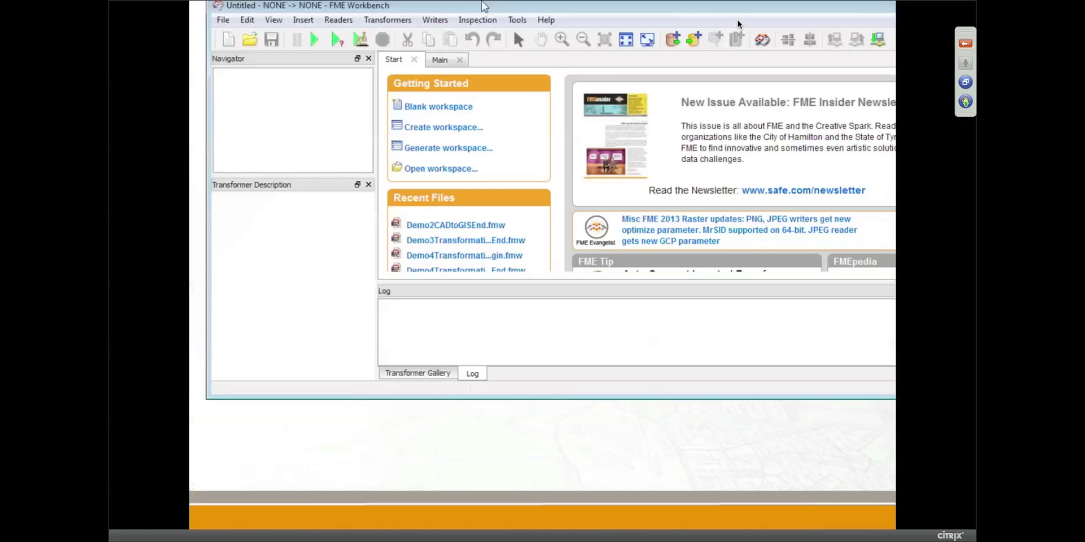
# Maximize the FME Workbench window so the full Start page and empty workspace are visible
pyautogui.doubleClick(485, 6)
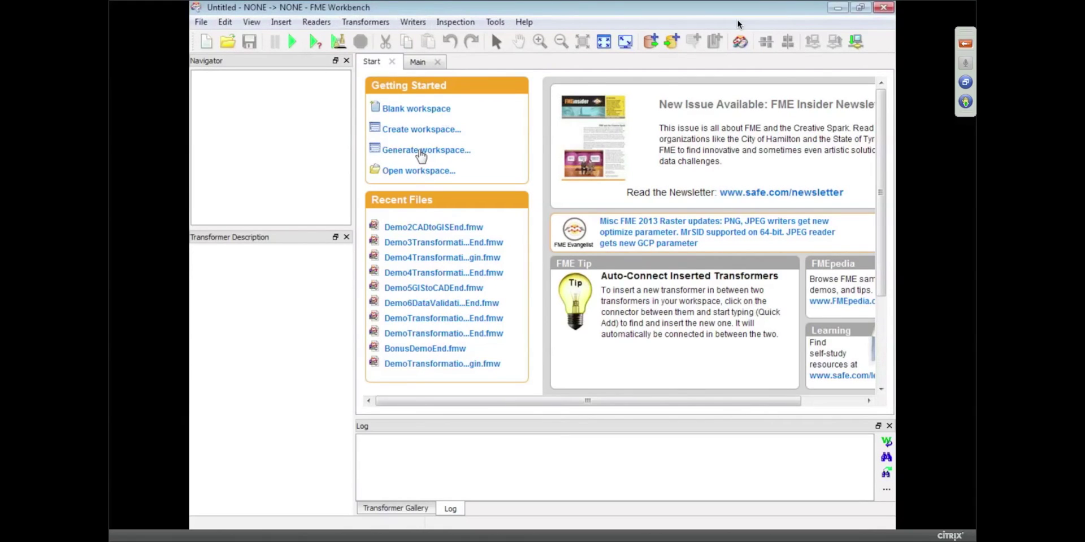
# Start generating a workspace that reads AutoCAD DWG/DXF file Water\distribution_M25.dwg
pyautogui.click(421, 150)
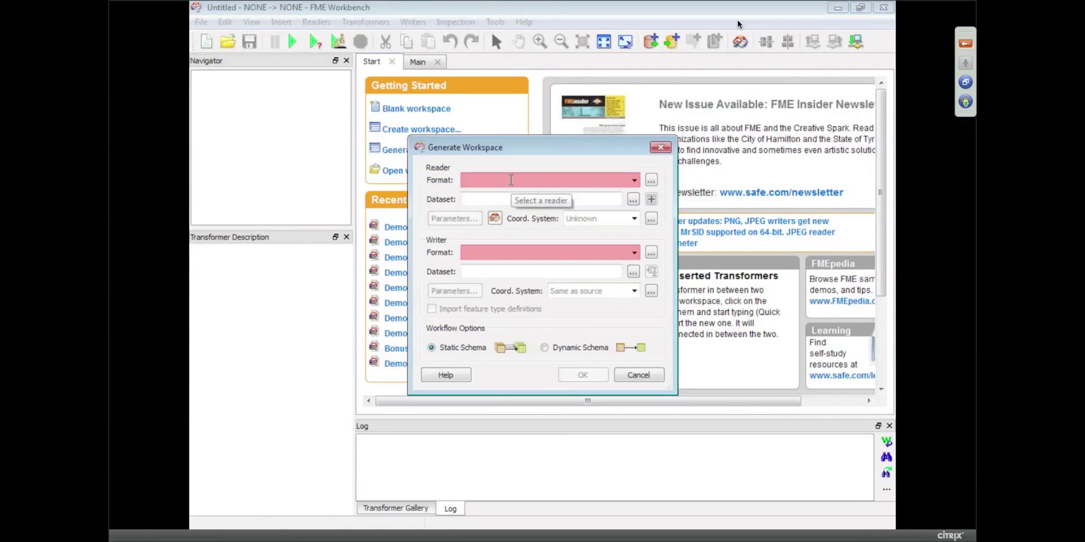
pyautogui.write('dwg')
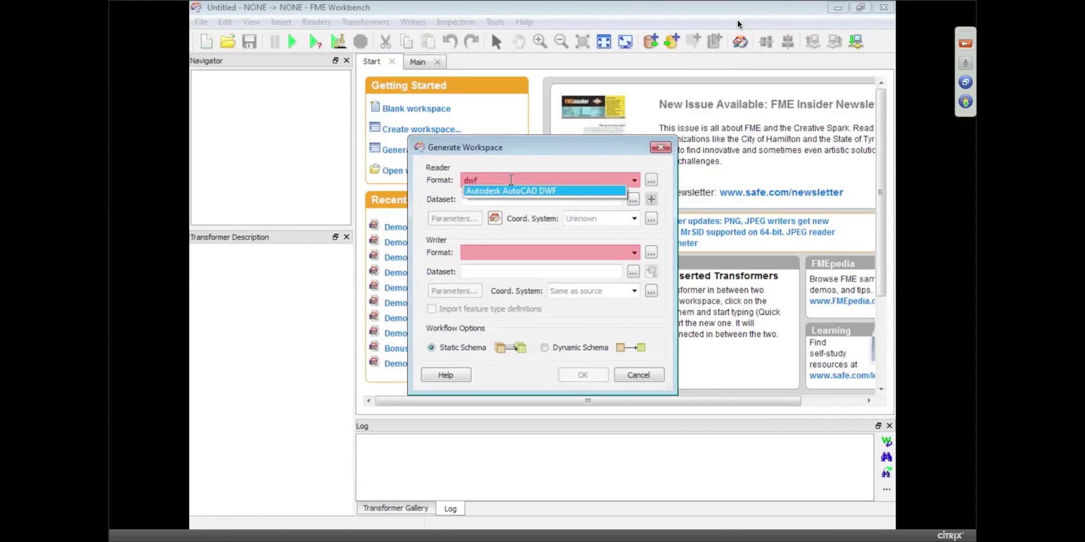
pyautogui.press('Return')
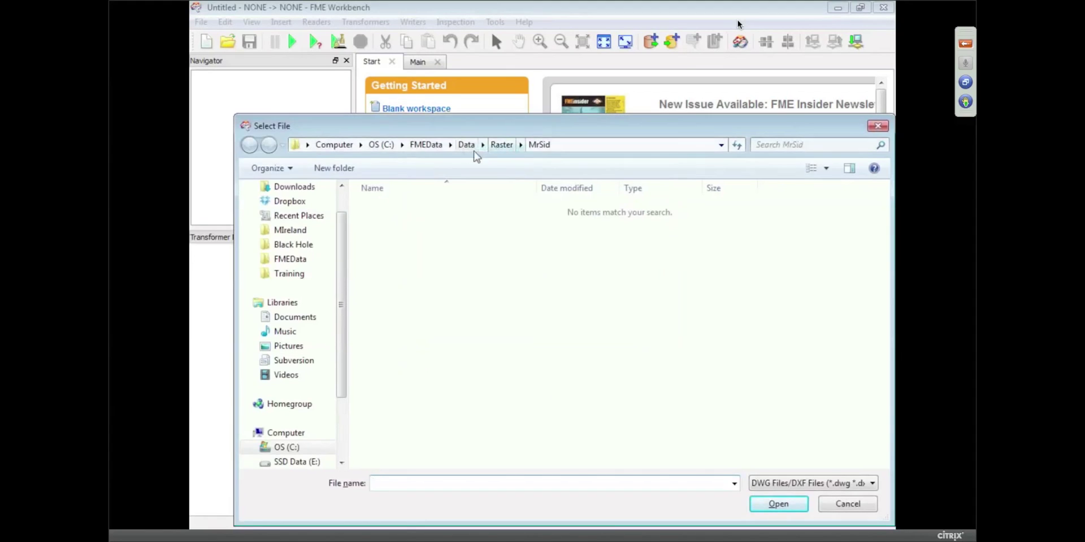
pyautogui.click(482, 145)
pyautogui.scroll(-3, 515, 362)
pyautogui.click(515, 402)
pyautogui.doubleClick(467, 252)
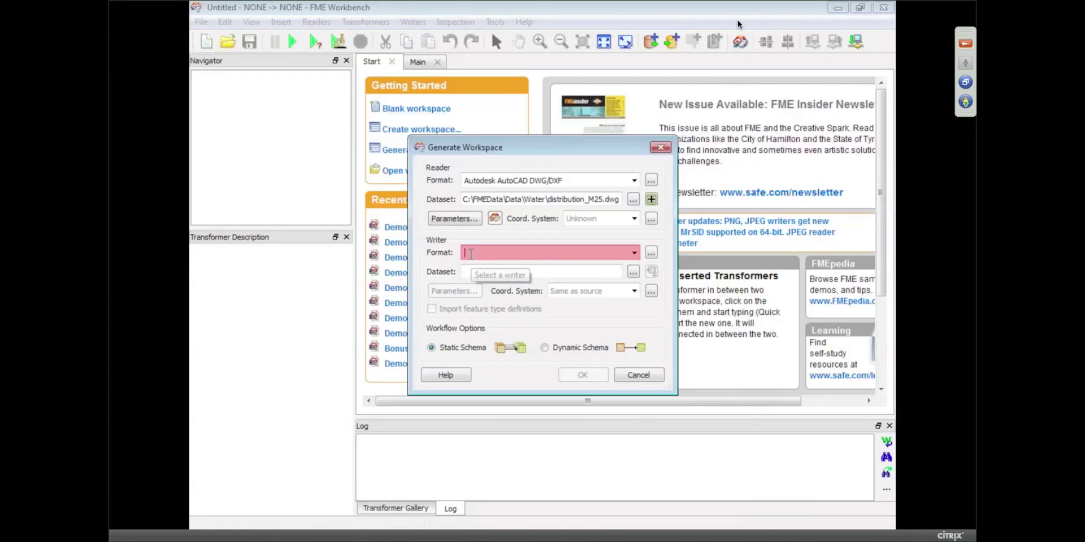
# Set the writer format to Esri Geodatabase (File Geodatabase ArcObjects)
pyautogui.write('file')
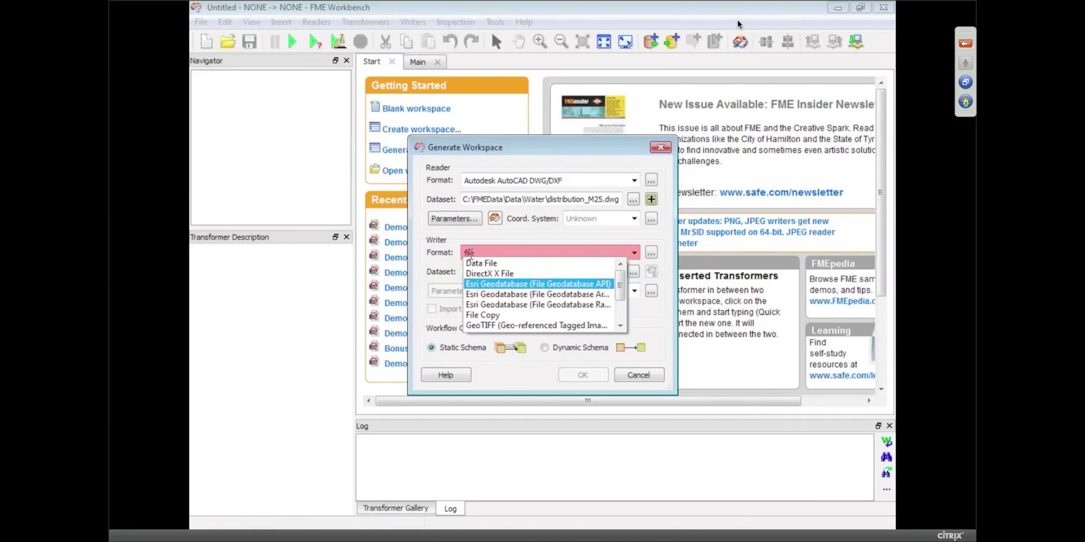
pyautogui.press('BackSpace')
pyautogui.press('BackSpace')
pyautogui.press('BackSpace')
pyautogui.press('BackSpace')
pyautogui.write('geodata')
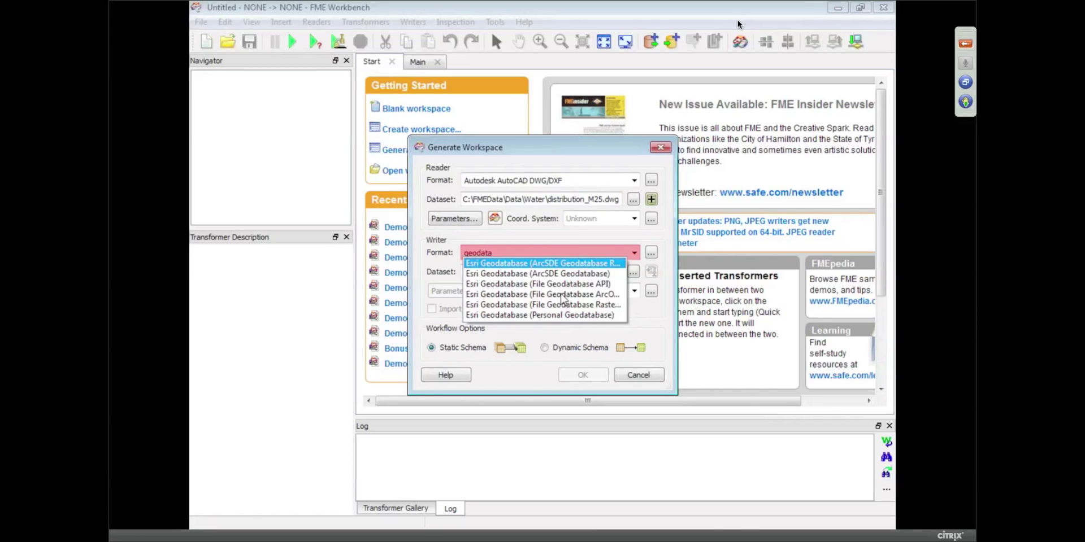
pyautogui.click(563, 294)
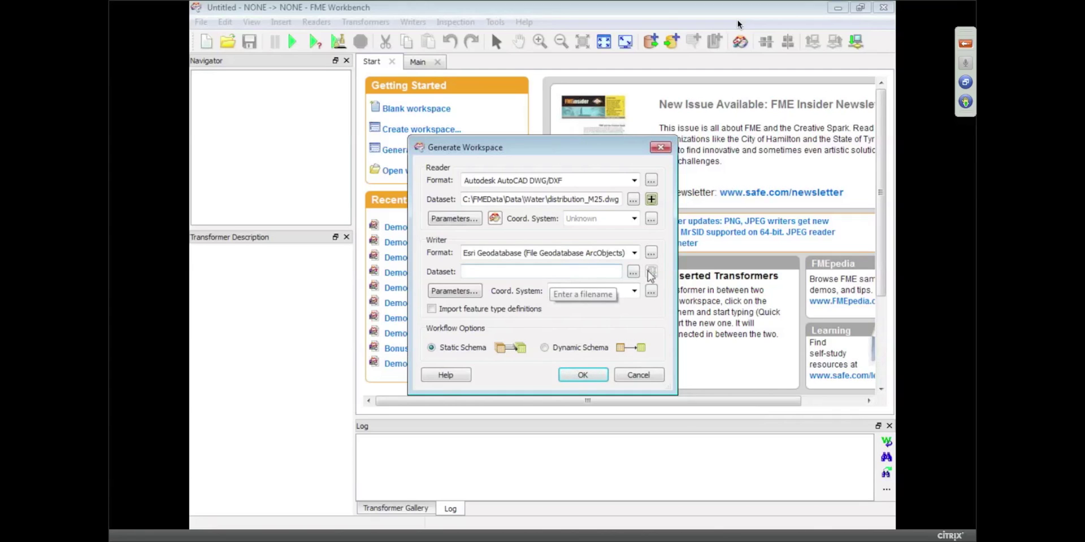
# Set the writer dataset to C:\FMEData\Output\water.gdb
pyautogui.click(633, 273)
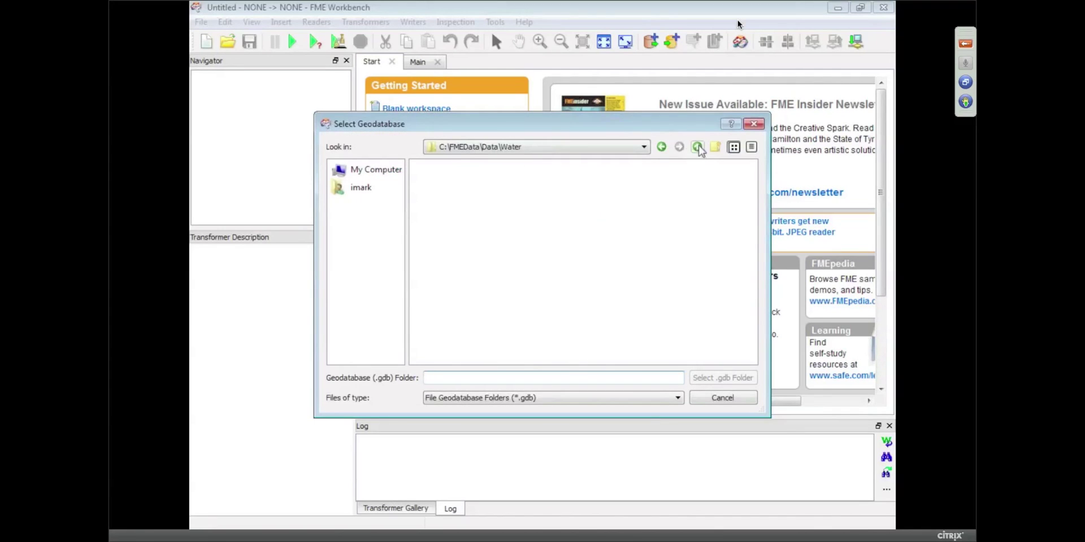
pyautogui.click(698, 148)
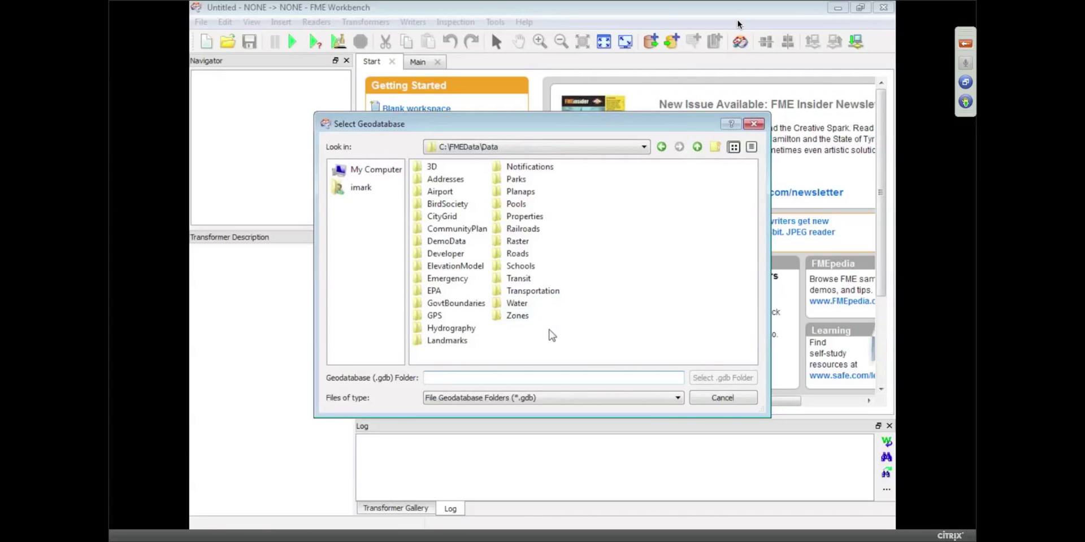
pyautogui.click(698, 147)
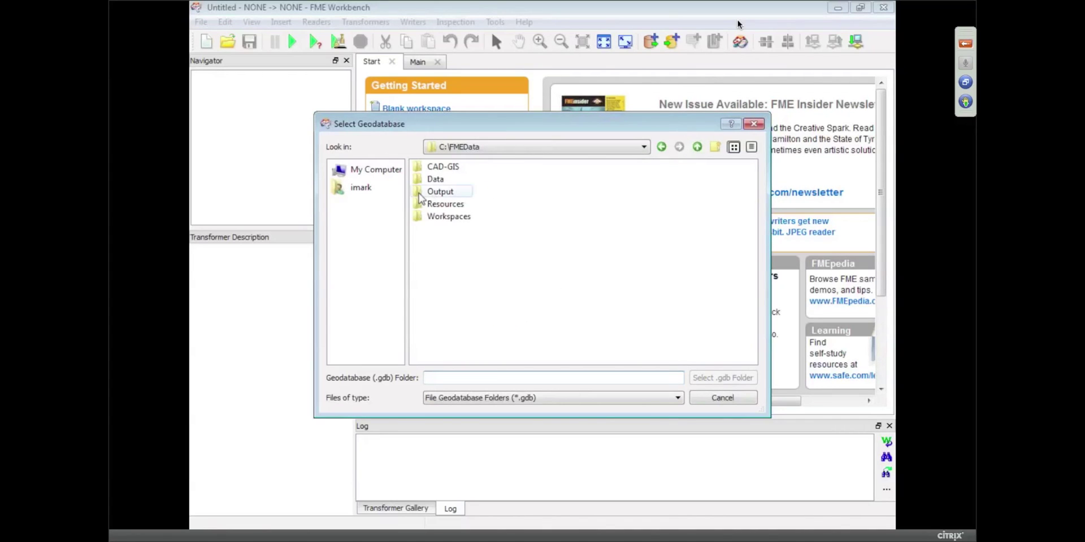
pyautogui.doubleClick(437, 195)
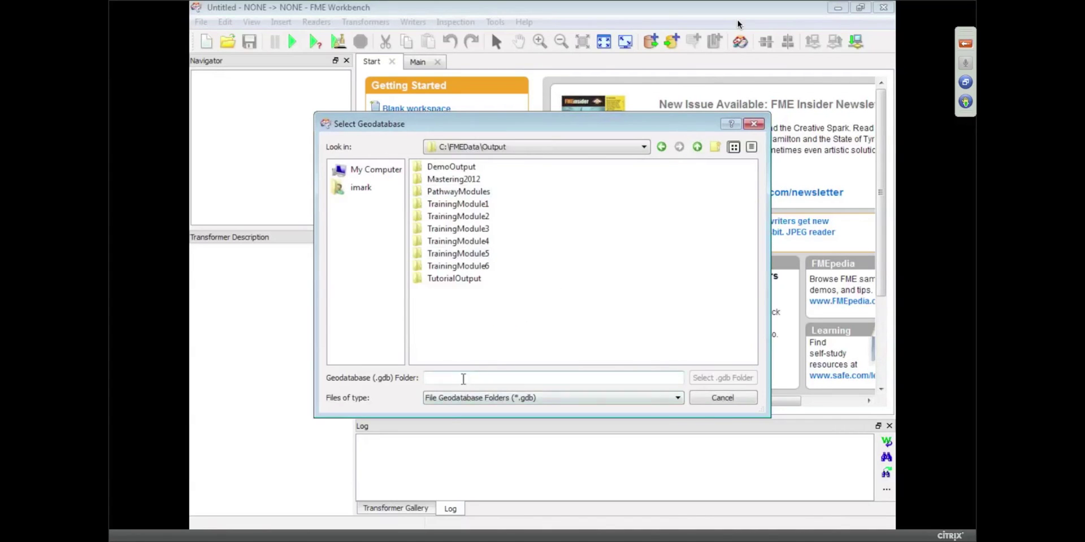
pyautogui.write('parks.')
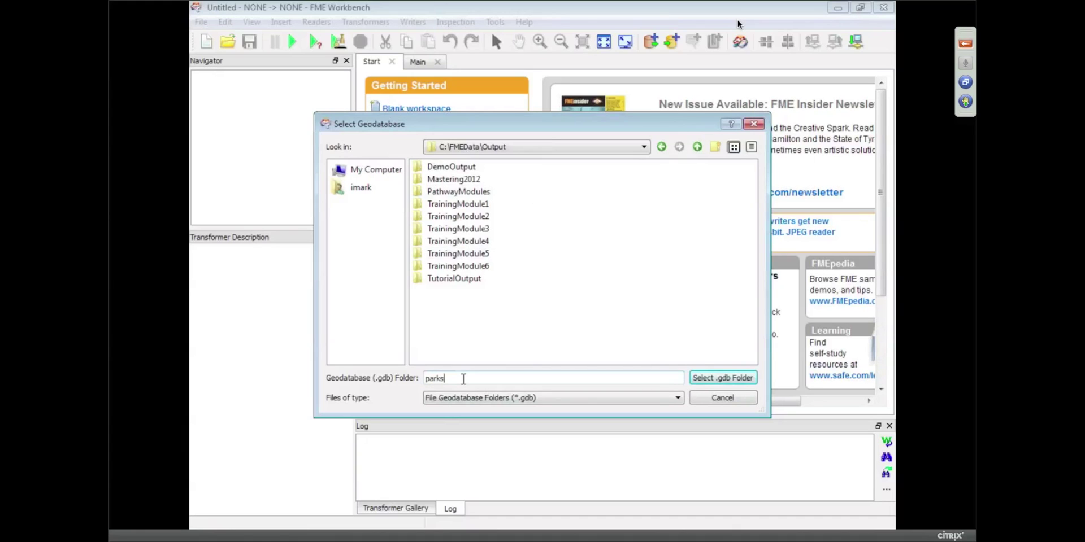
pyautogui.press('BackSpace')
pyautogui.press('BackSpace')
pyautogui.press('BackSpace')
pyautogui.press('BackSpace')
pyautogui.press('BackSpace')
pyautogui.press('BackSpace')
pyautogui.write('water.gdb')
pyautogui.press('Tab')
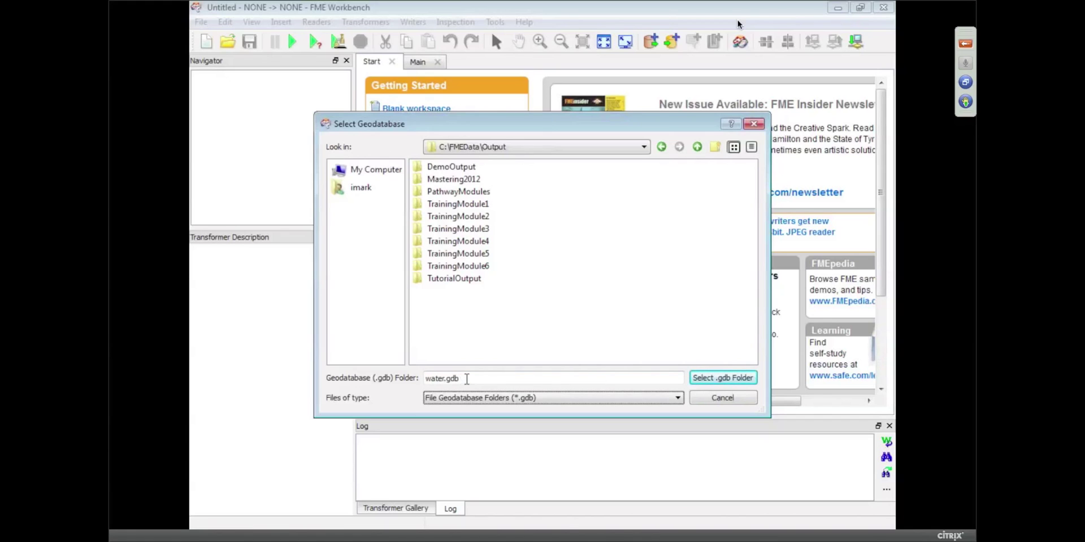
pyautogui.click(704, 383)
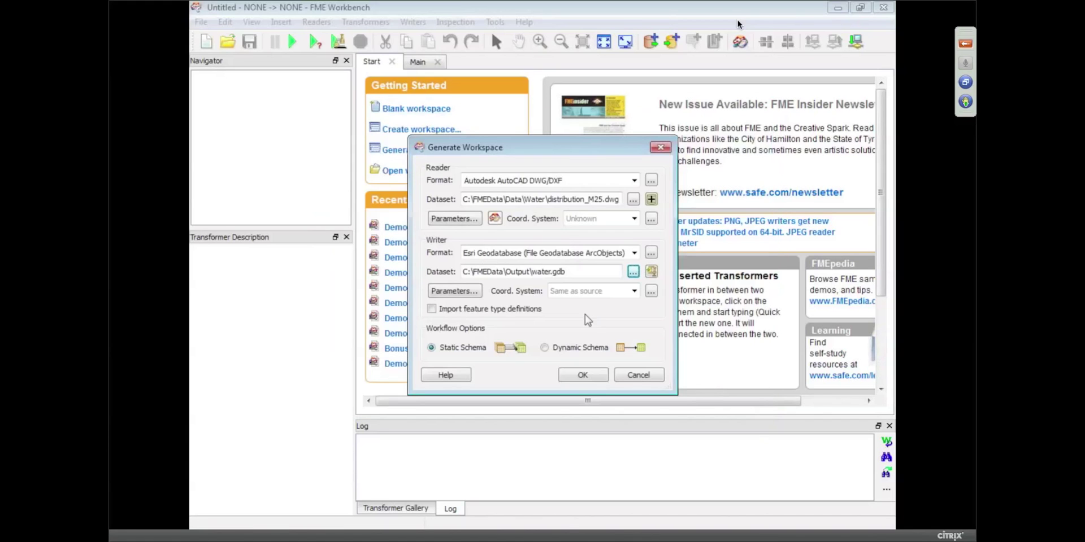
# Set the DWG reader parameter Group Entities By to Attribute Schema
pyautogui.click(453, 219)
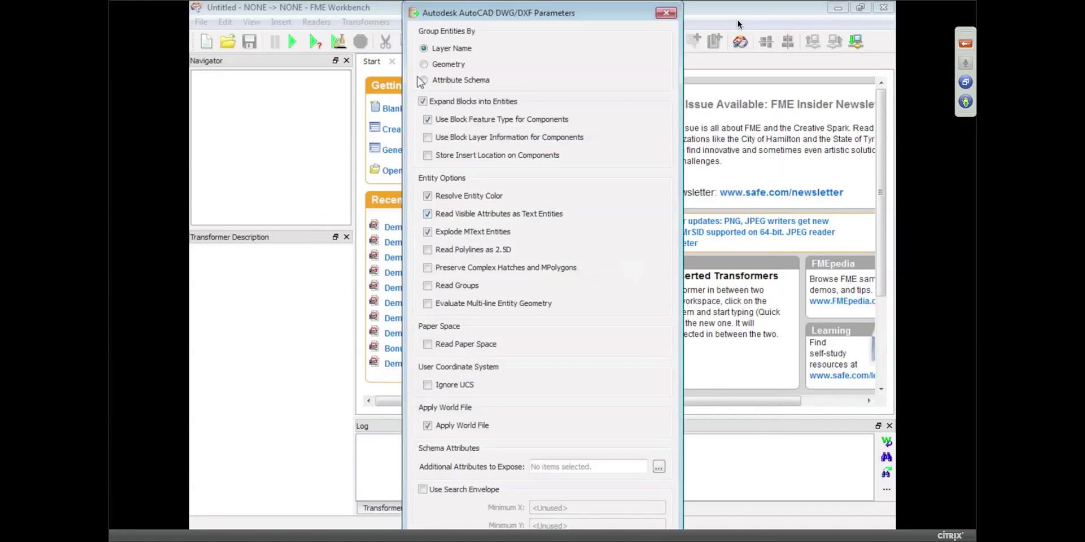
pyautogui.click(424, 80)
pyautogui.press('Return')
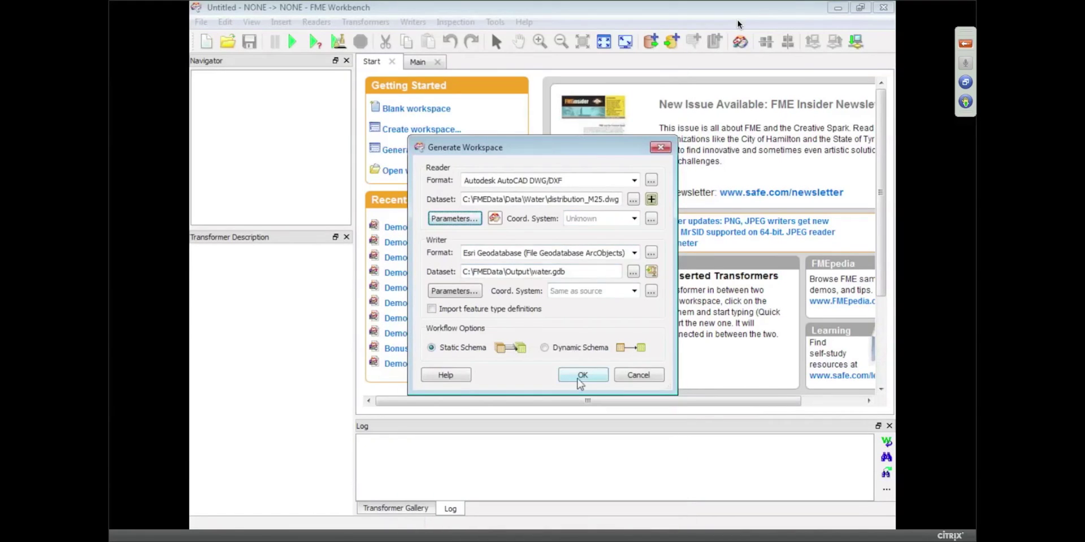
# Generate the workspace with all three water feature types kept selected
pyautogui.click(578, 381)
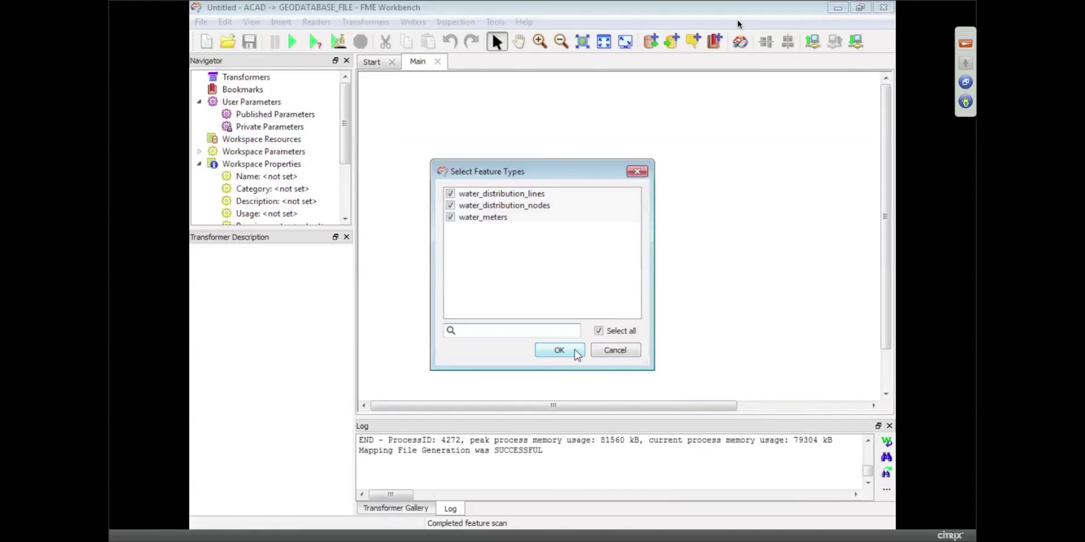
pyautogui.click(577, 354)
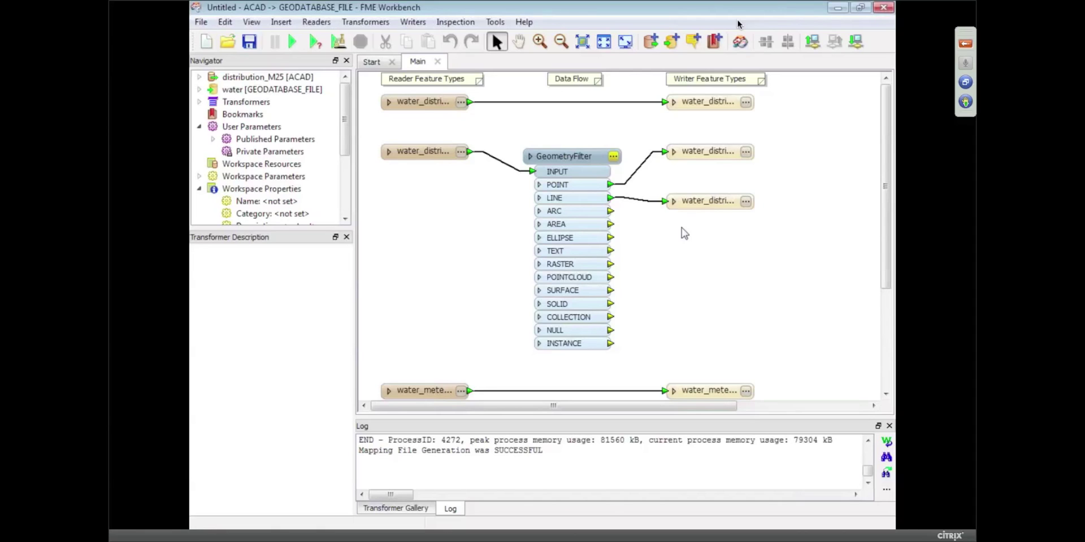
# Disable the water_distribution_nodes_line writer
pyautogui.click(692, 208)
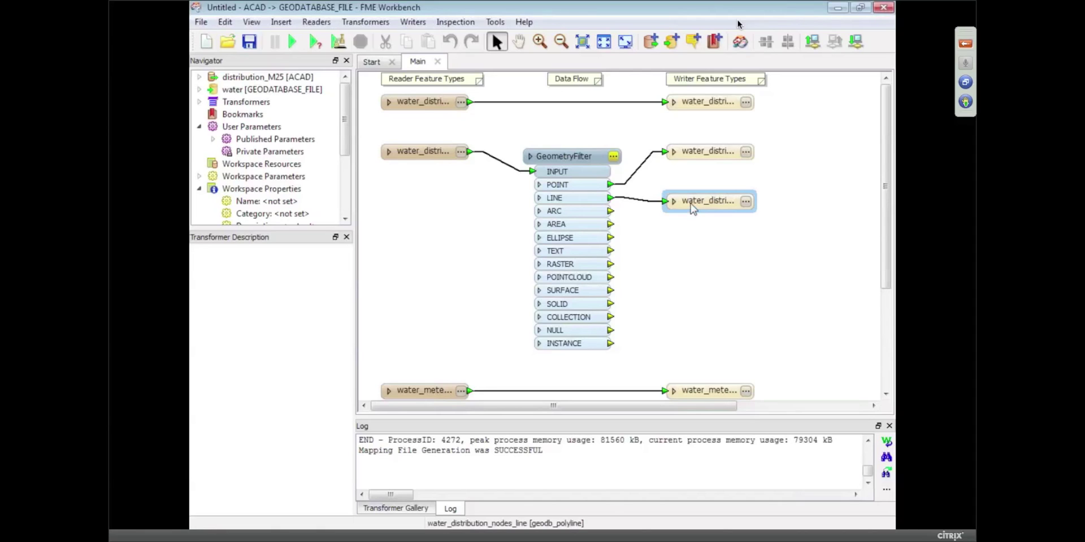
pyautogui.rightClick(692, 208)
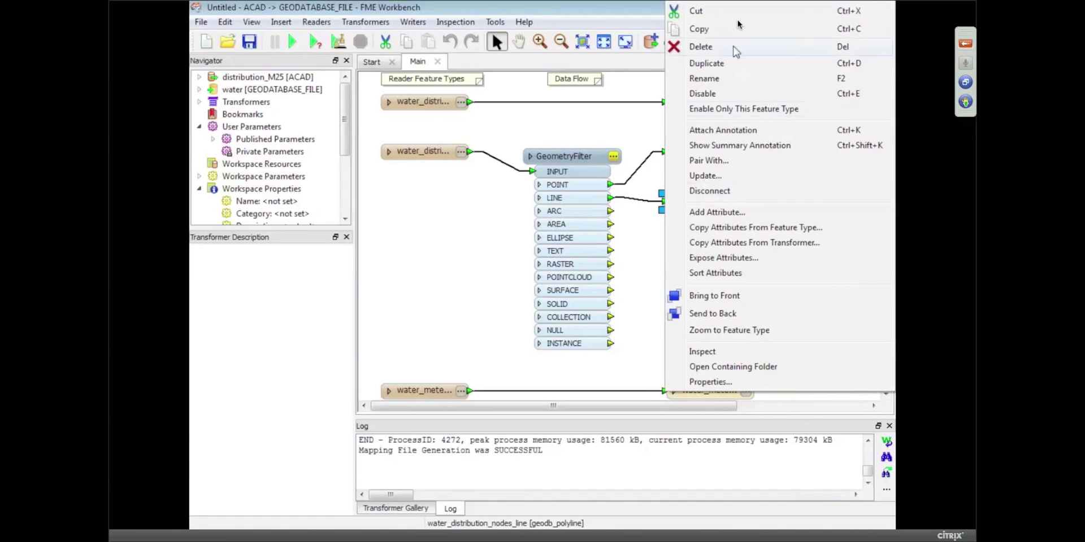
pyautogui.click(704, 94)
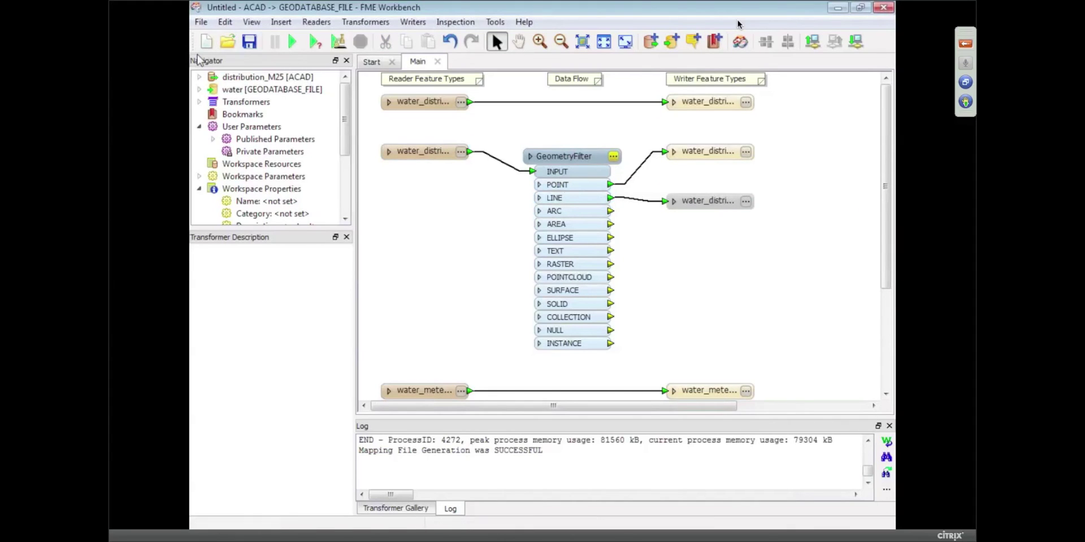
# Run the translation, check the log reports 3348 features written, and switch to ArcMap
pyautogui.click(293, 43)
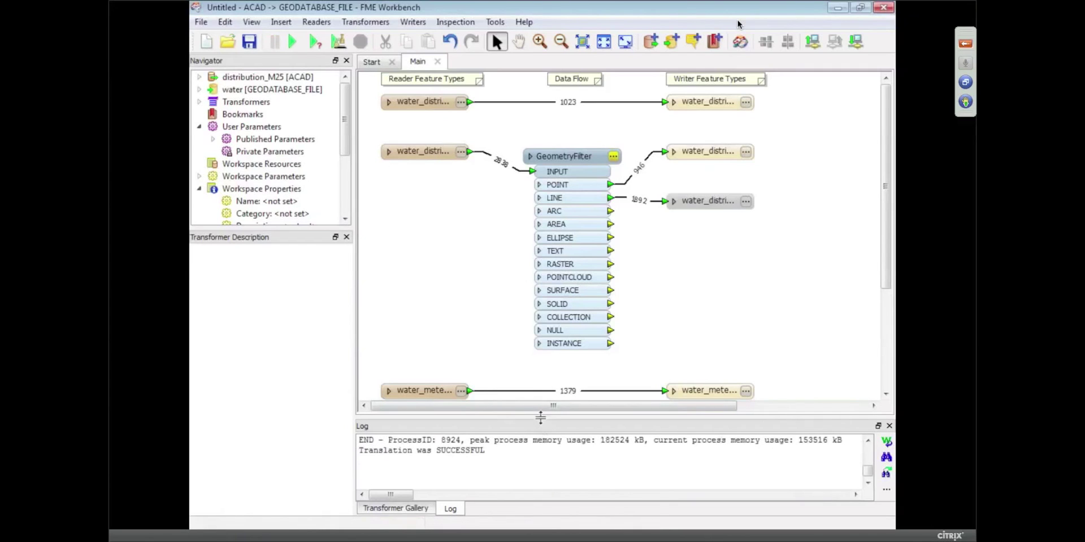
pyautogui.moveTo(541, 417); pyautogui.dragTo(540, 358)
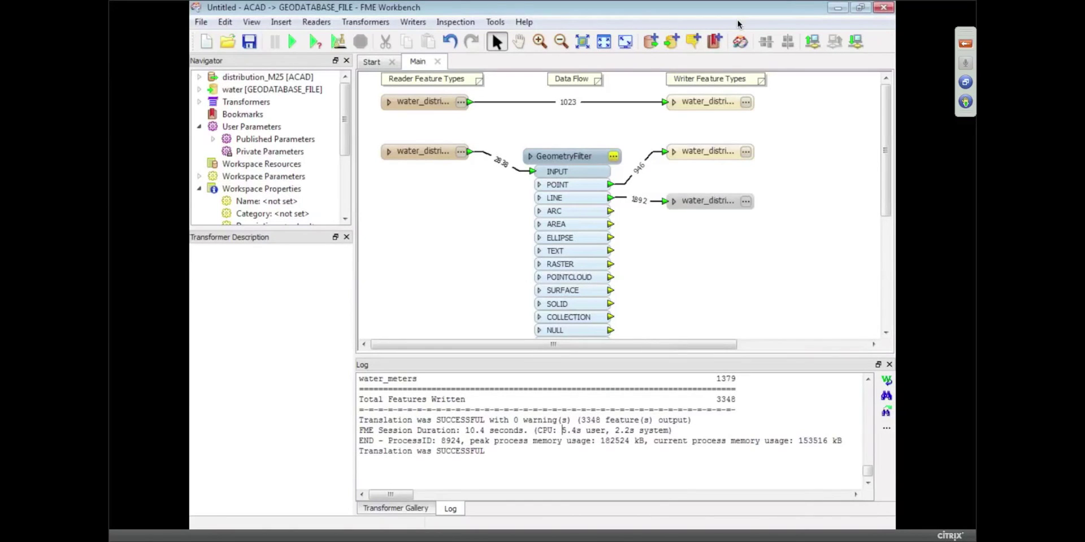
pyautogui.hotkey('alt', 'Tab')
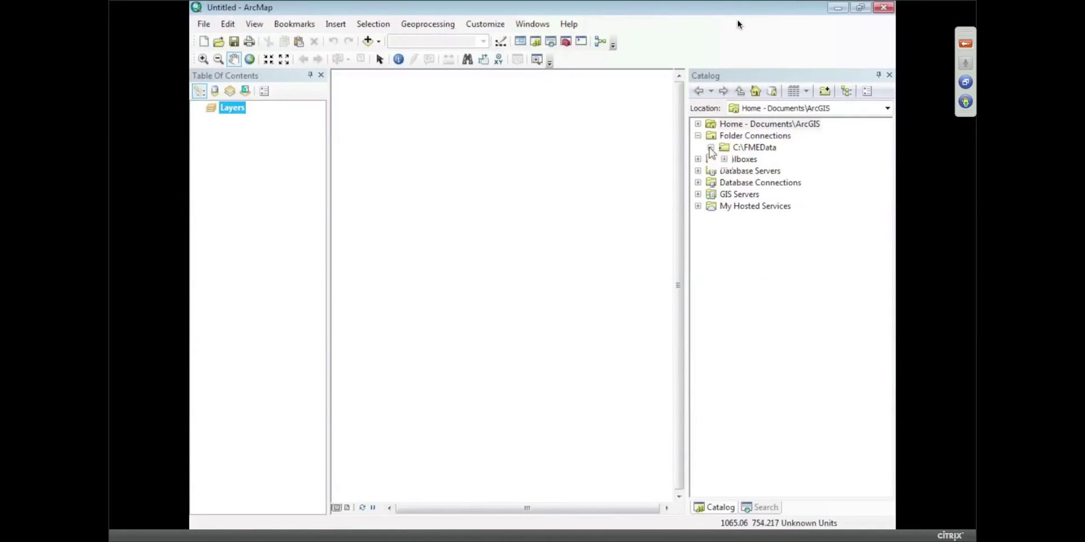
# Add water_distribution_lines from water.gdb to the map and identify one pipe showing DIAMETER 12
pyautogui.click(737, 311)
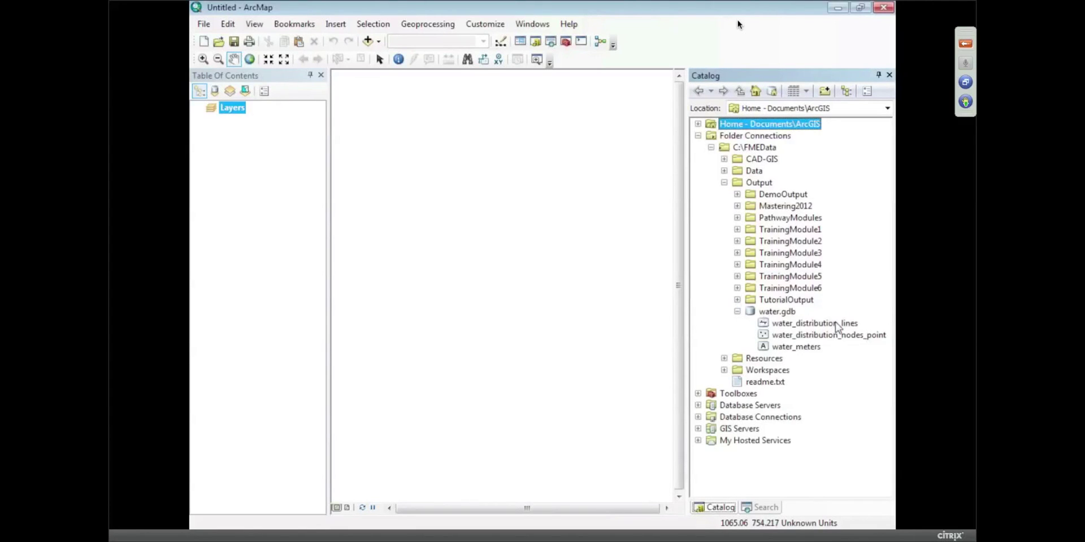
pyautogui.moveTo(836, 327); pyautogui.dragTo(520, 215)
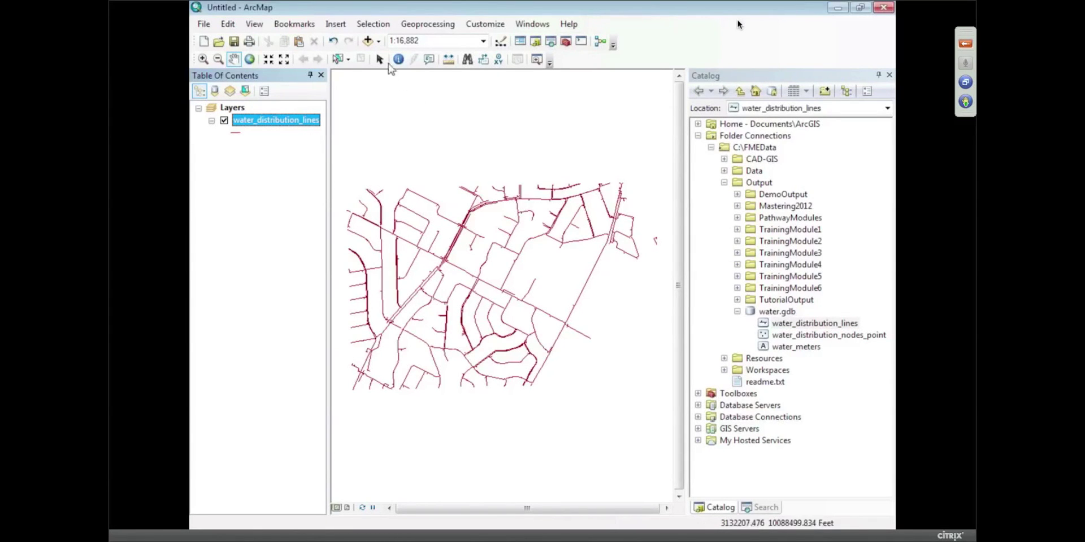
pyautogui.click(398, 59)
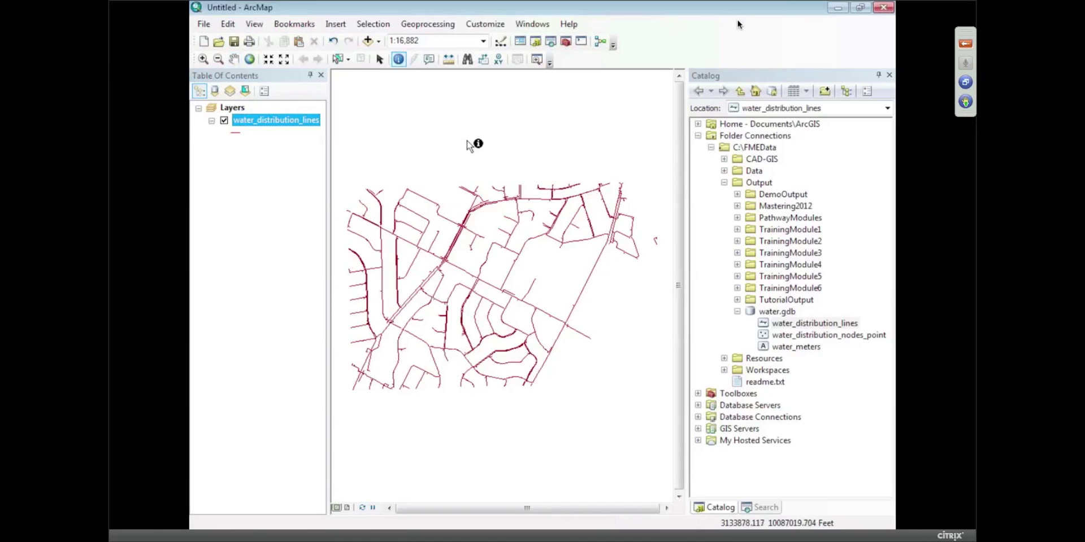
pyautogui.click(514, 229)
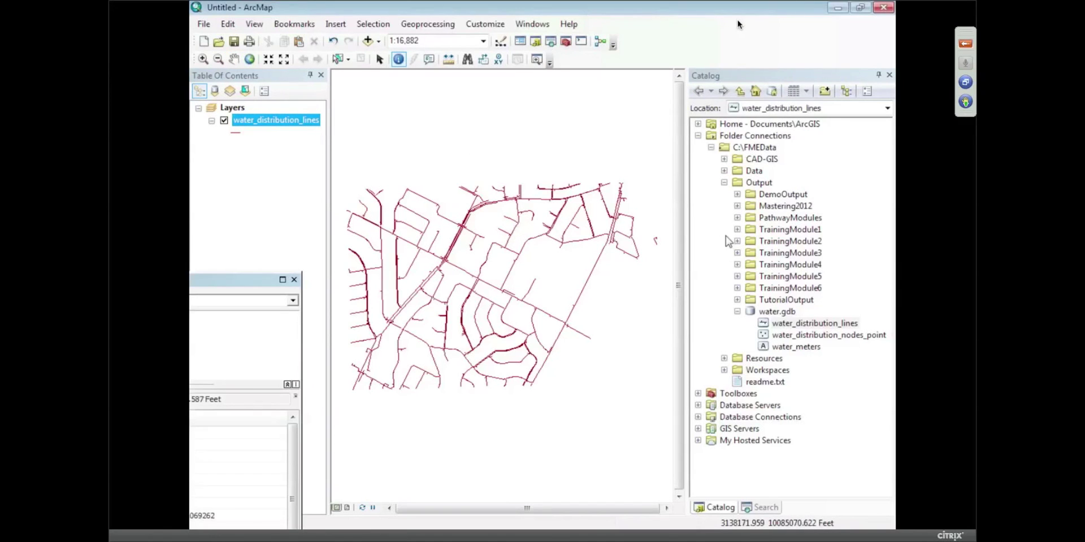
pyautogui.moveTo(229, 280); pyautogui.dragTo(562, 126)
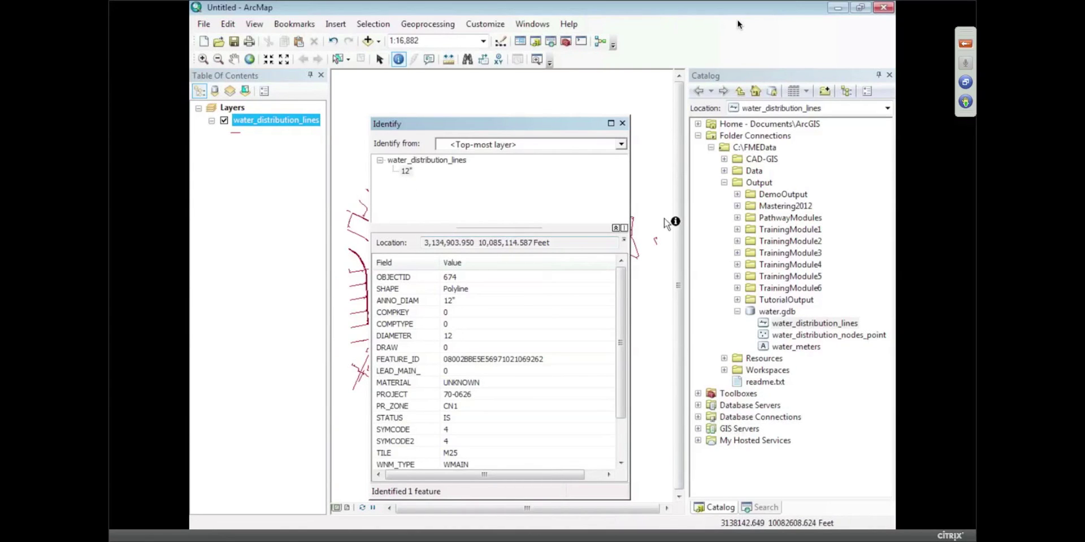
# Add the water_meters layer from water.gdb and zoom in until meter number labels are readable
pyautogui.click(622, 124)
pyautogui.moveTo(801, 346)
pyautogui.mouseDown()
pyautogui.moveTo(703, 347)
pyautogui.moveTo(589, 303)
pyautogui.mouseUp()
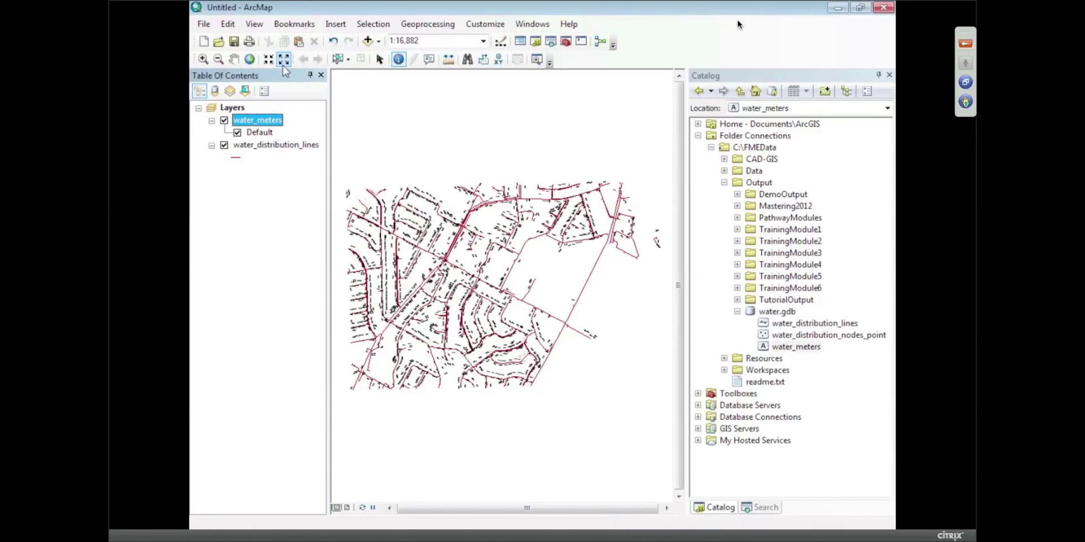
pyautogui.click(202, 59)
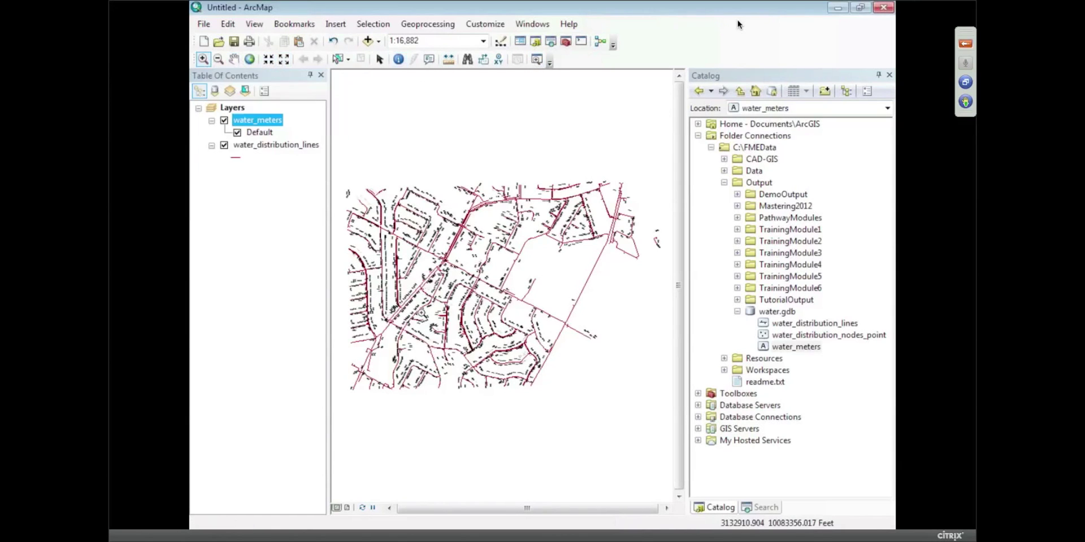
pyautogui.moveTo(420, 318); pyautogui.dragTo(474, 266)
pyautogui.moveTo(391, 359); pyautogui.dragTo(654, 112)
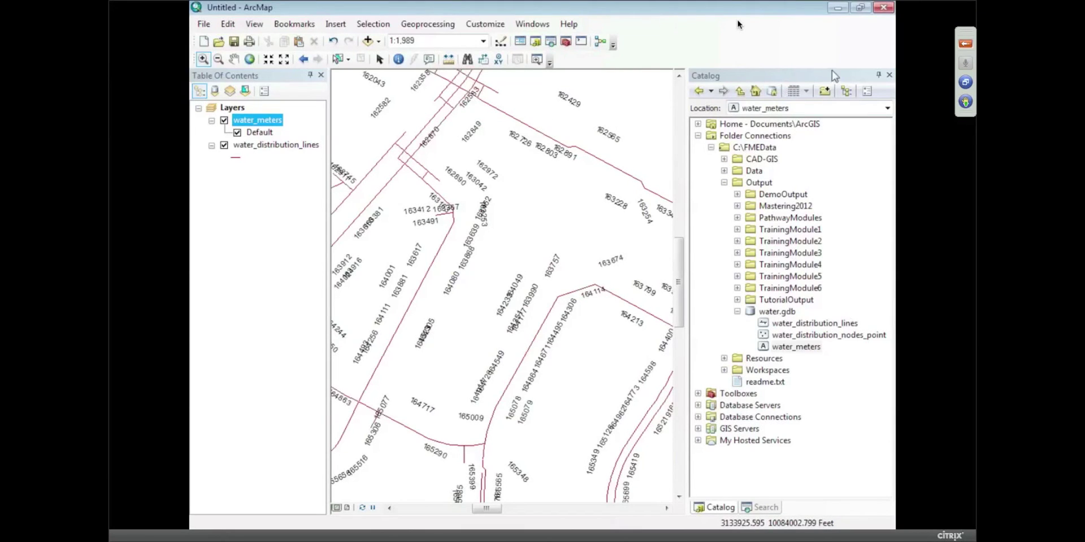
# Close ArcMap without saving the map changes
pyautogui.click(884, 8)
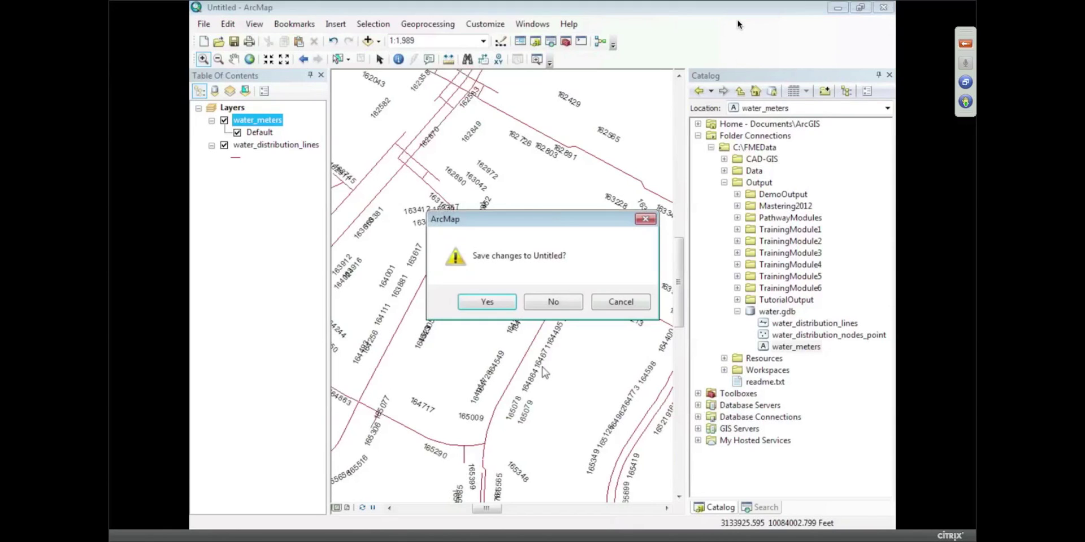
pyautogui.click(554, 301)
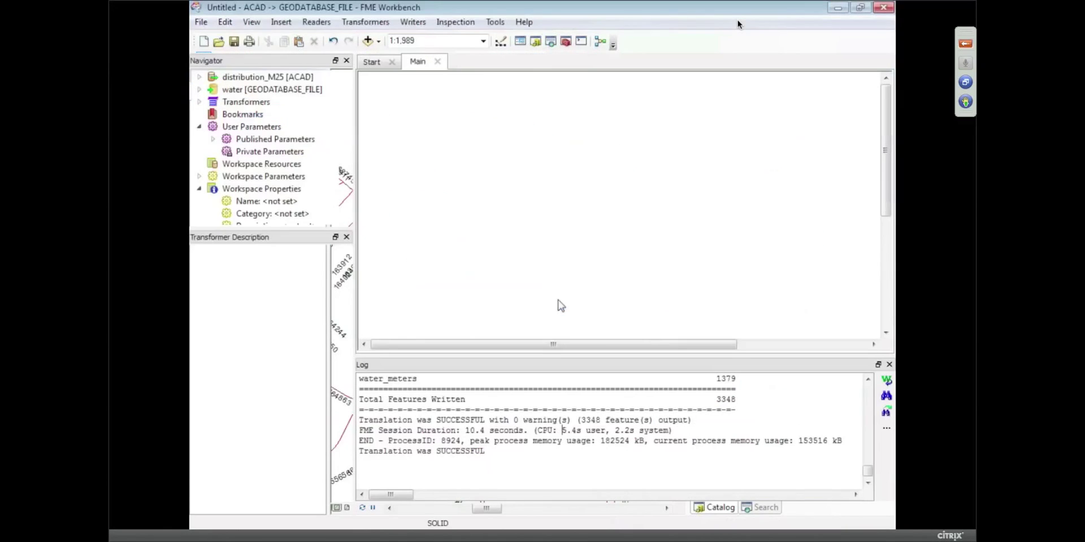